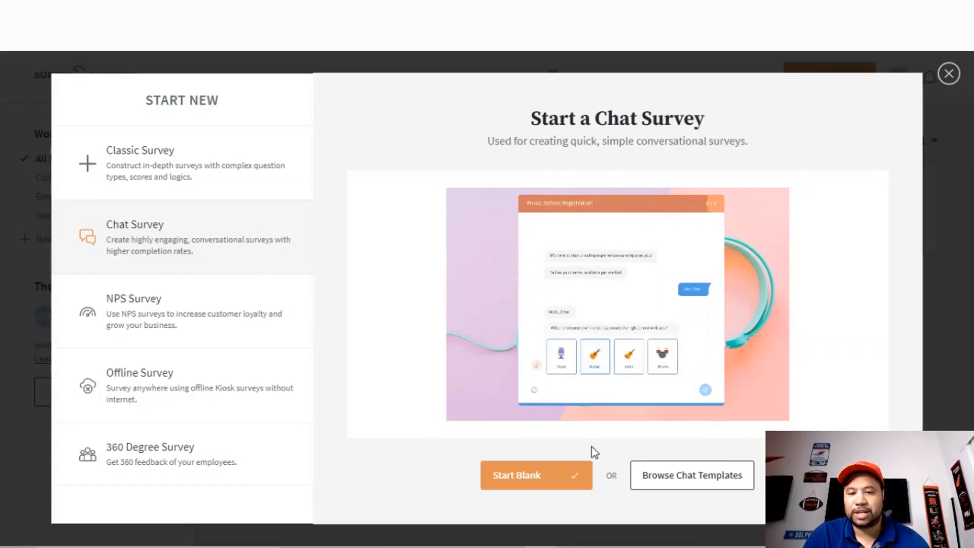
Step: Open the Event Invitation Survey from the chat survey templates and answer Yes to attending in its sample conversation
{"action": "left_click", "coordinate": [709, 480]}
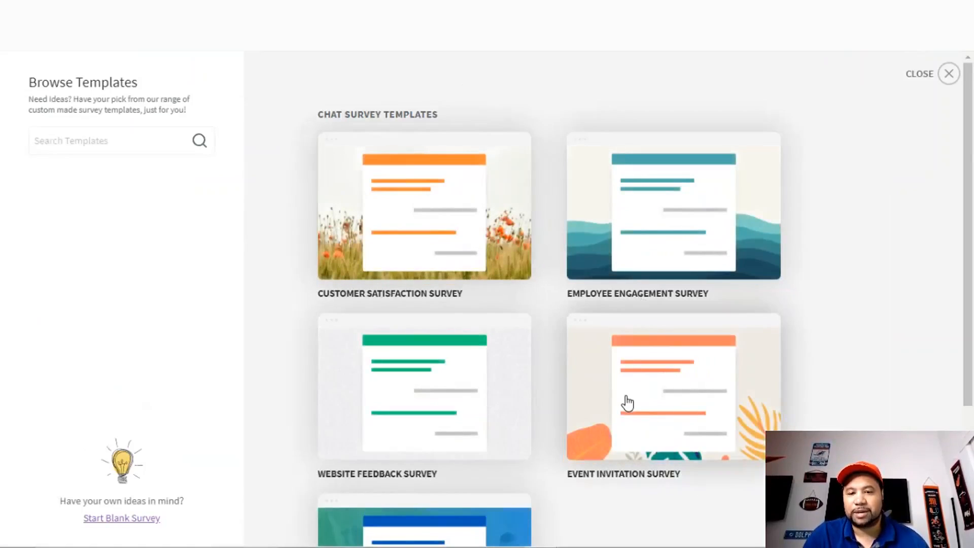
{"action": "left_click", "coordinate": [678, 404]}
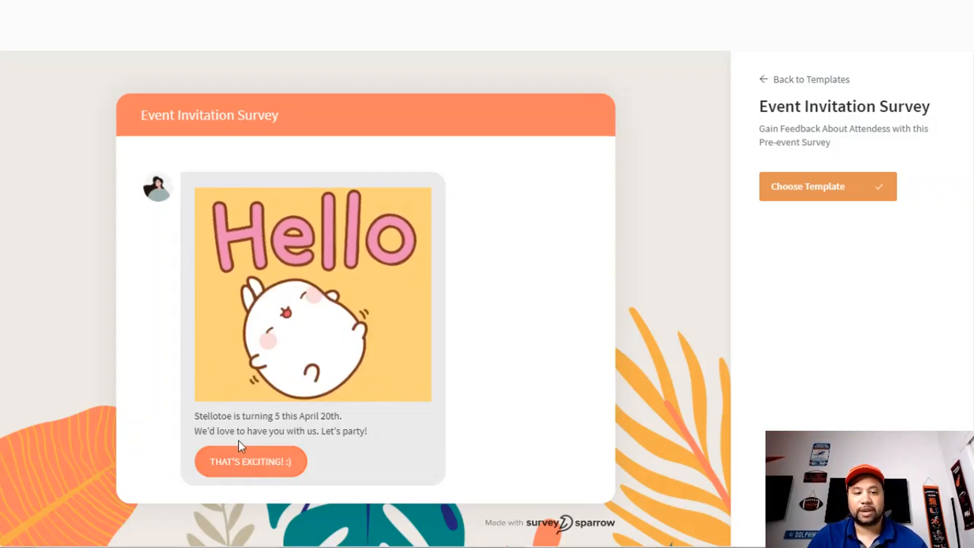
{"action": "left_click", "coordinate": [258, 466]}
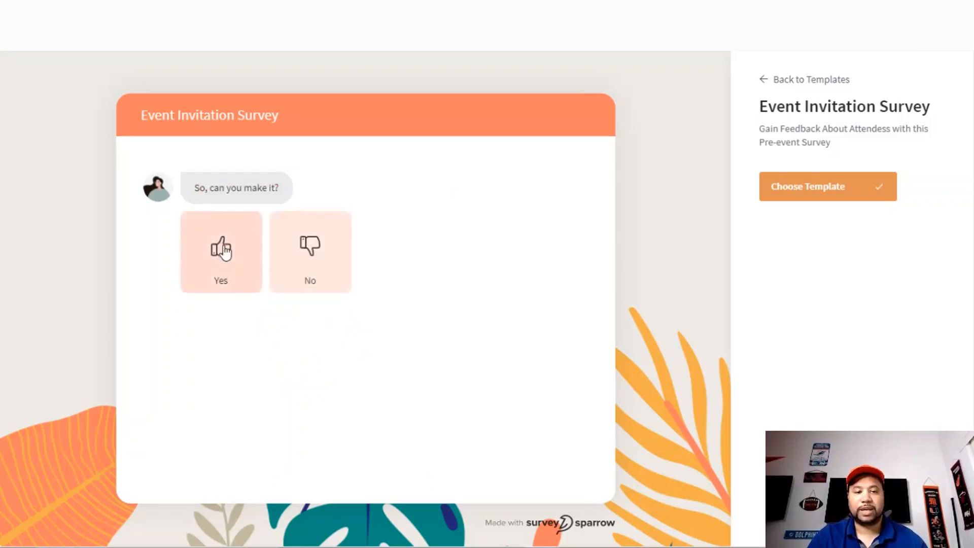
{"action": "left_click", "coordinate": [221, 248]}
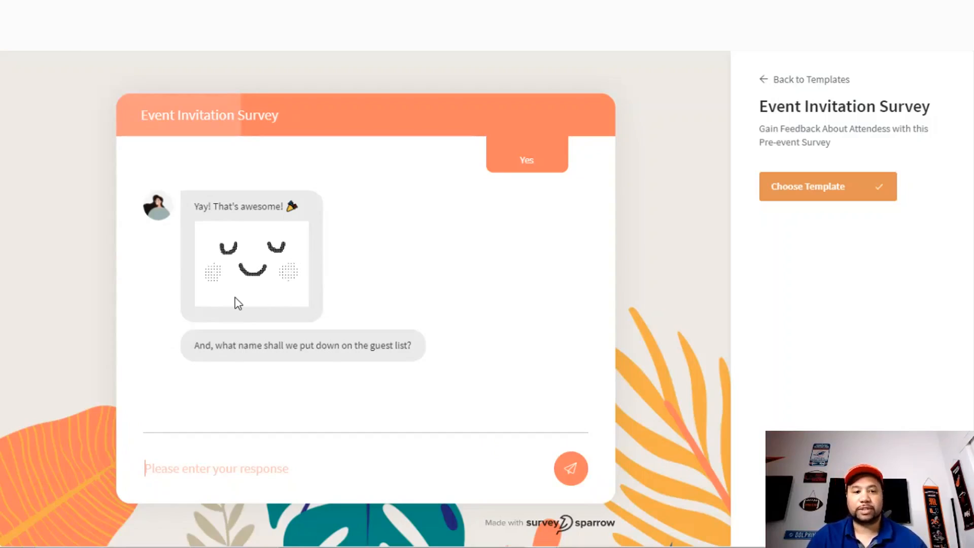
Step: Finish the sample survey by entering a guest name, choosing +3, skipping the guests' names and submitting the response
{"action": "type", "text": "DG"}
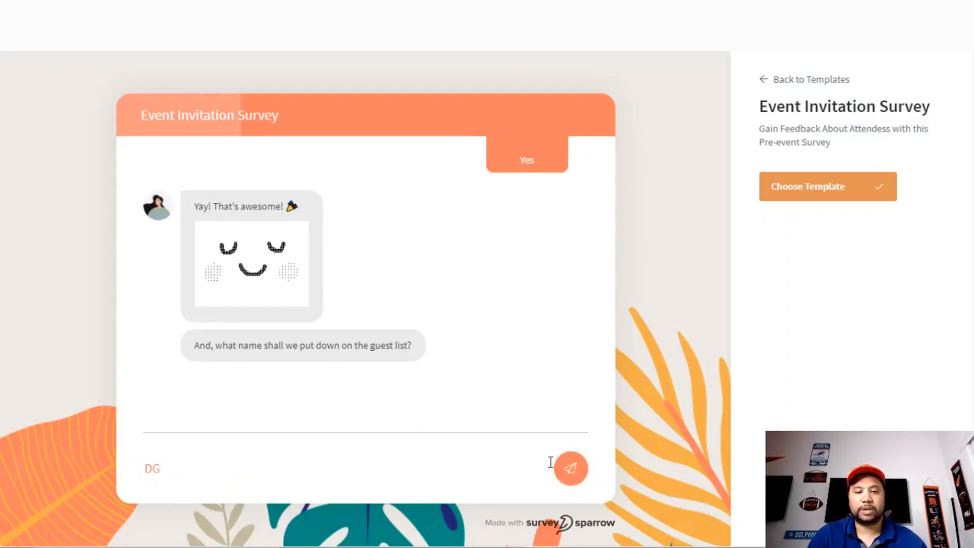
{"action": "left_click", "coordinate": [570, 468]}
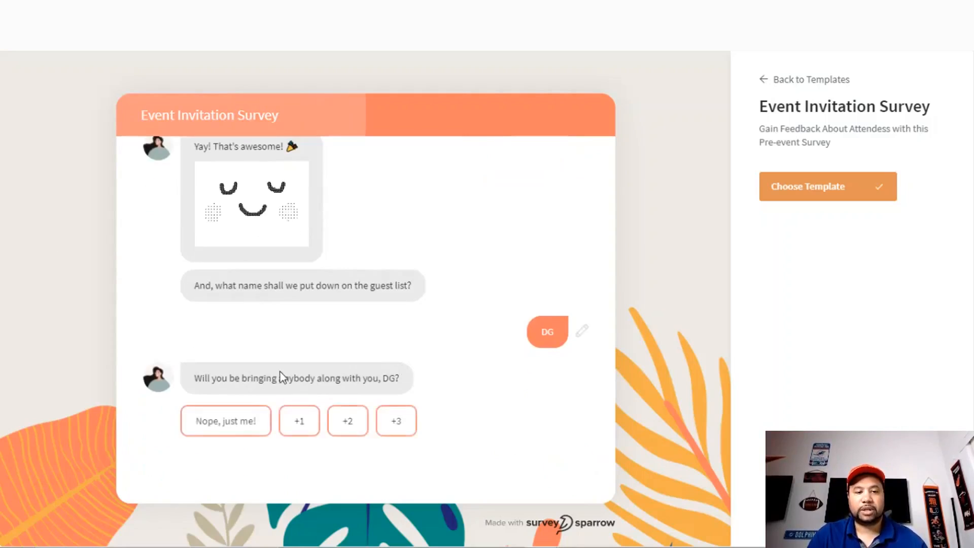
{"action": "left_click", "coordinate": [393, 424]}
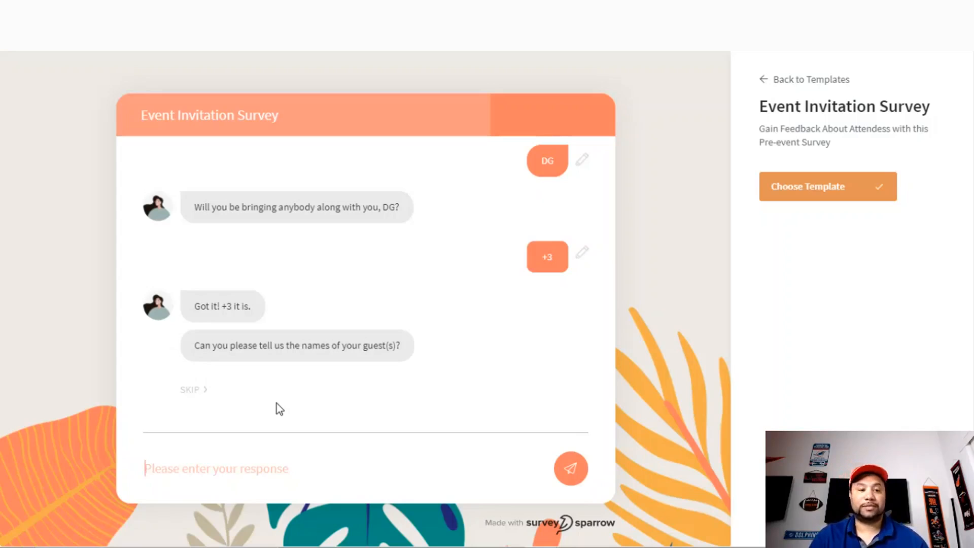
{"action": "left_click", "coordinate": [191, 389]}
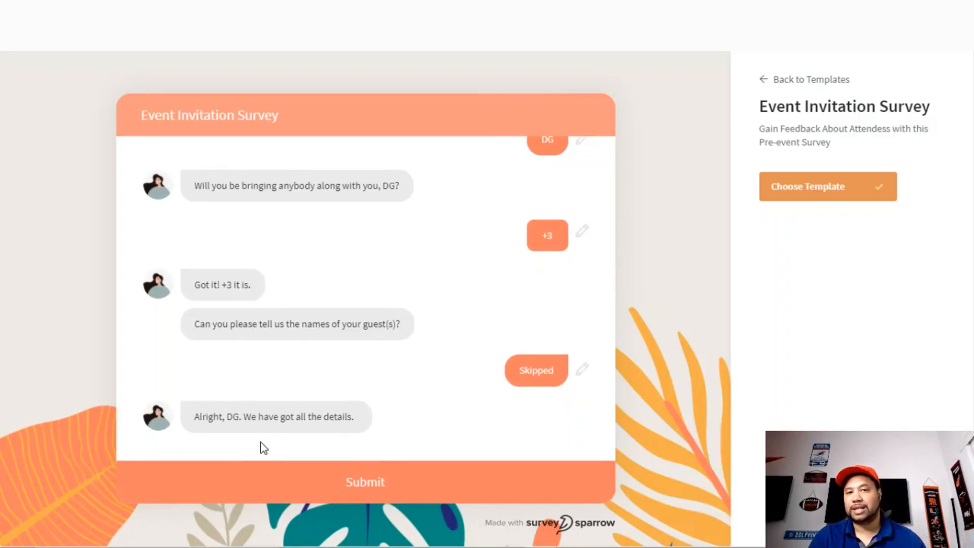
{"action": "left_click", "coordinate": [391, 484]}
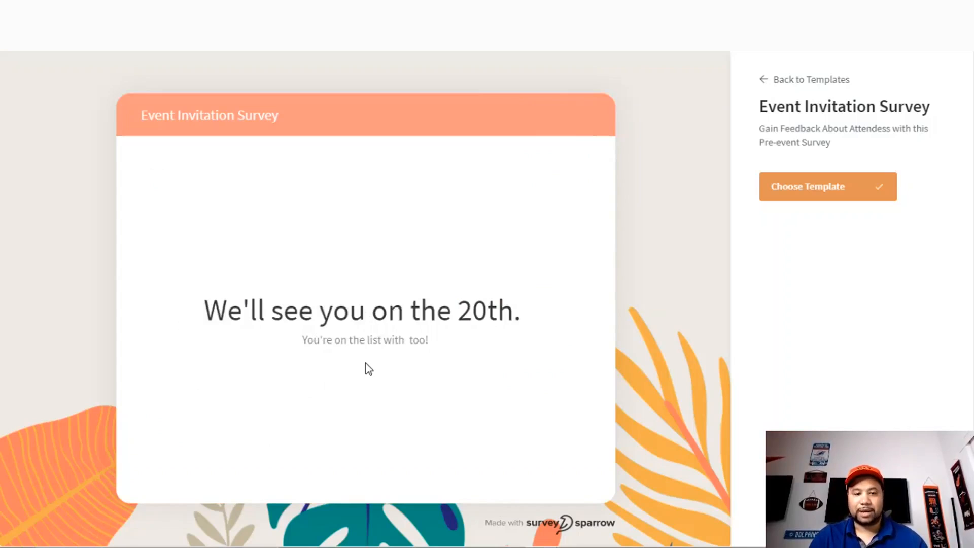
Step: Create a Chat survey titled Event Invitation Survey from this template in the General workspace
{"action": "left_click", "coordinate": [839, 194]}
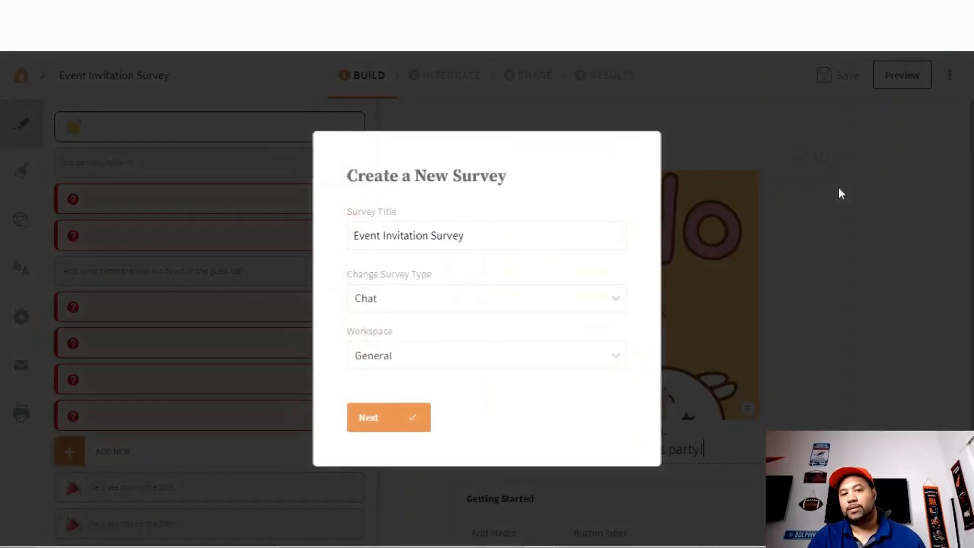
{"action": "left_click", "coordinate": [390, 425]}
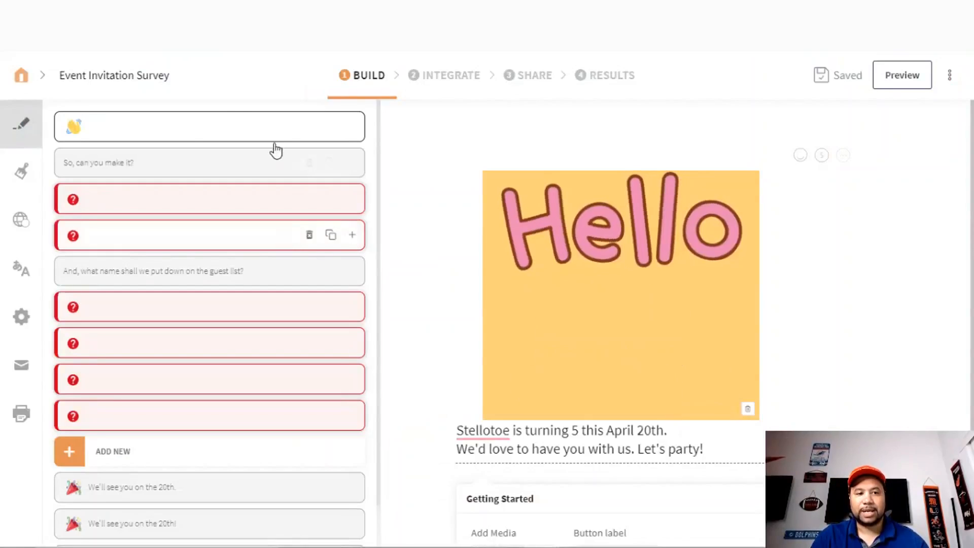
Step: Review the survey's questions and messages one by one, examining their wording, answer choices and options
{"action": "left_click", "coordinate": [169, 164]}
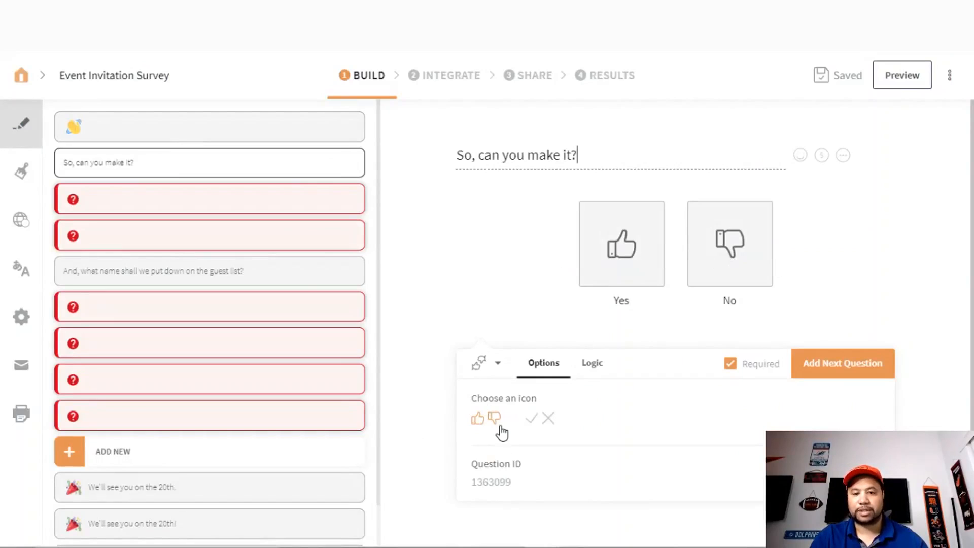
{"action": "left_click", "coordinate": [164, 202]}
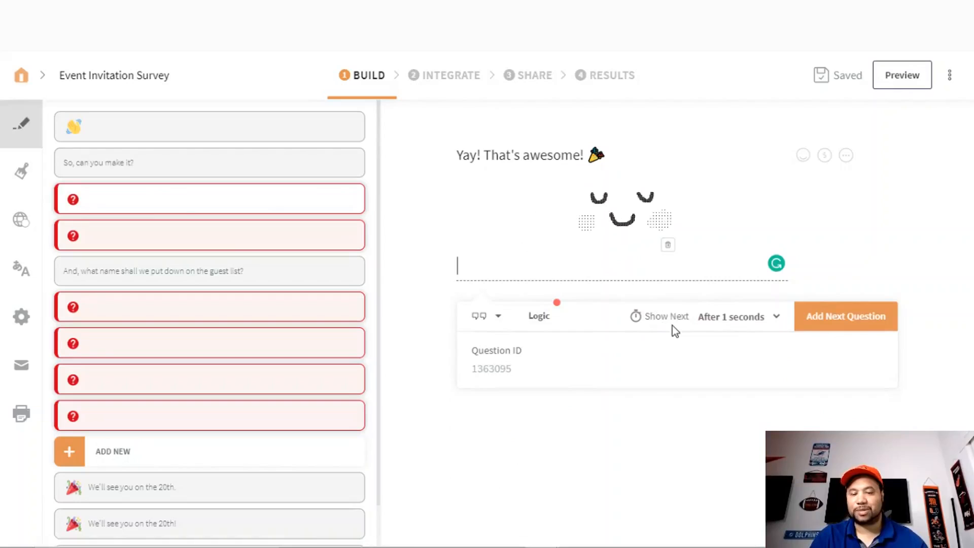
{"action": "left_click", "coordinate": [231, 246]}
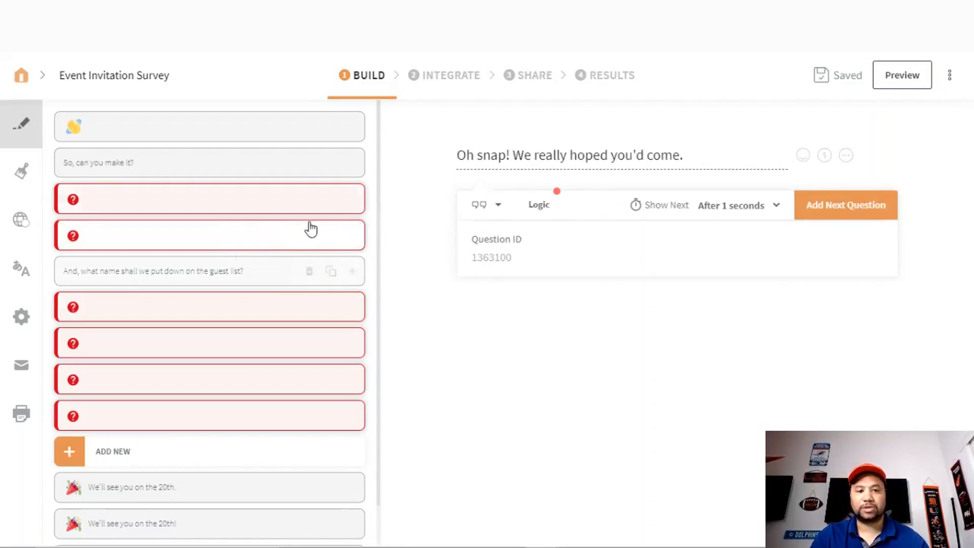
{"action": "left_click", "coordinate": [173, 284]}
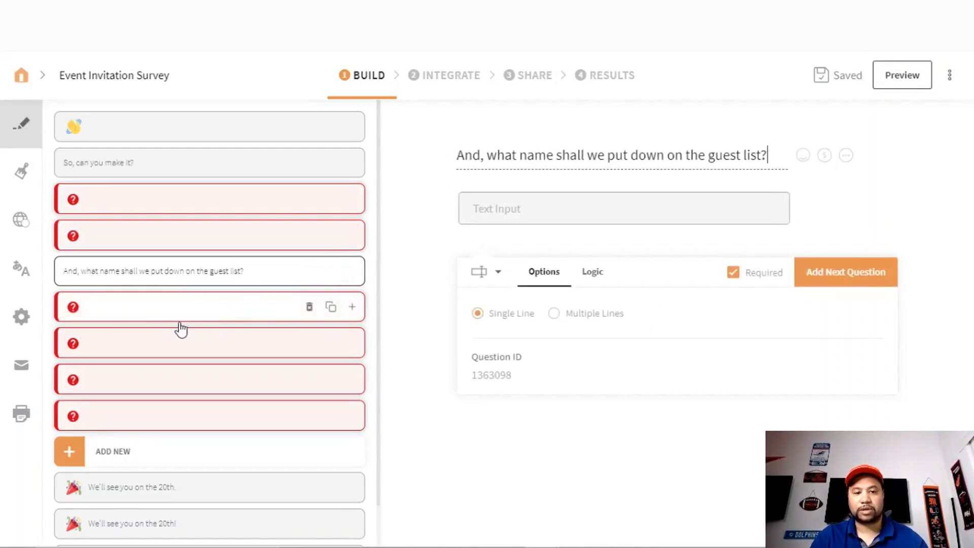
{"action": "left_click", "coordinate": [163, 335]}
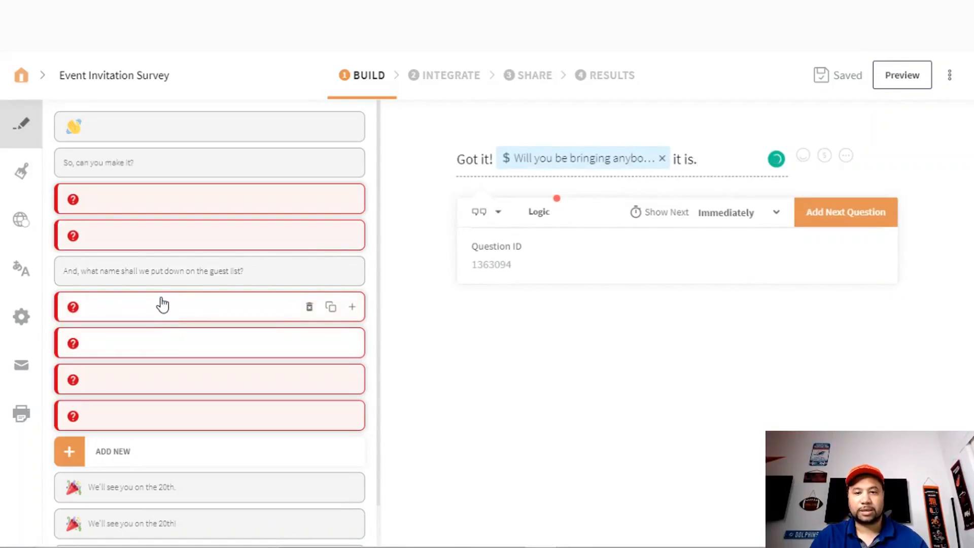
{"action": "left_click", "coordinate": [163, 305]}
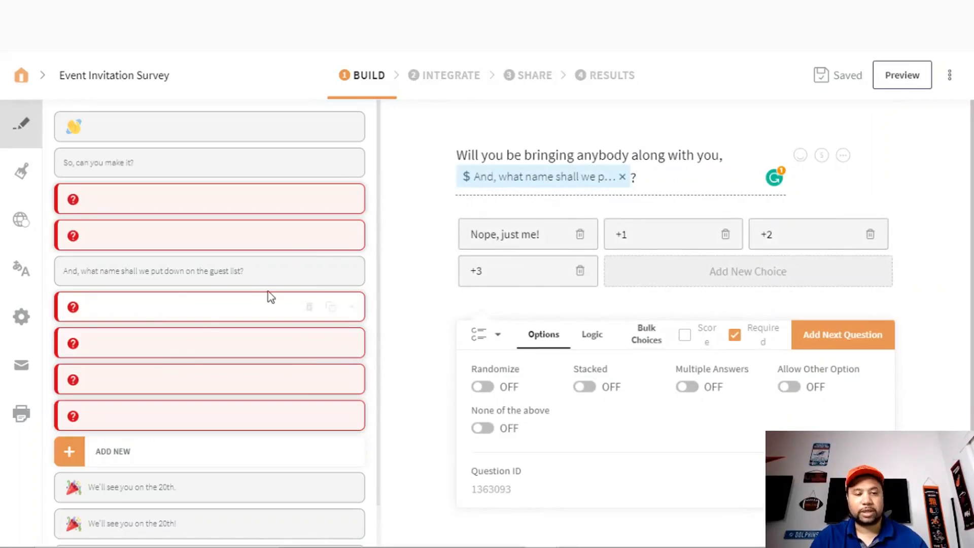
{"action": "left_click", "coordinate": [191, 418]}
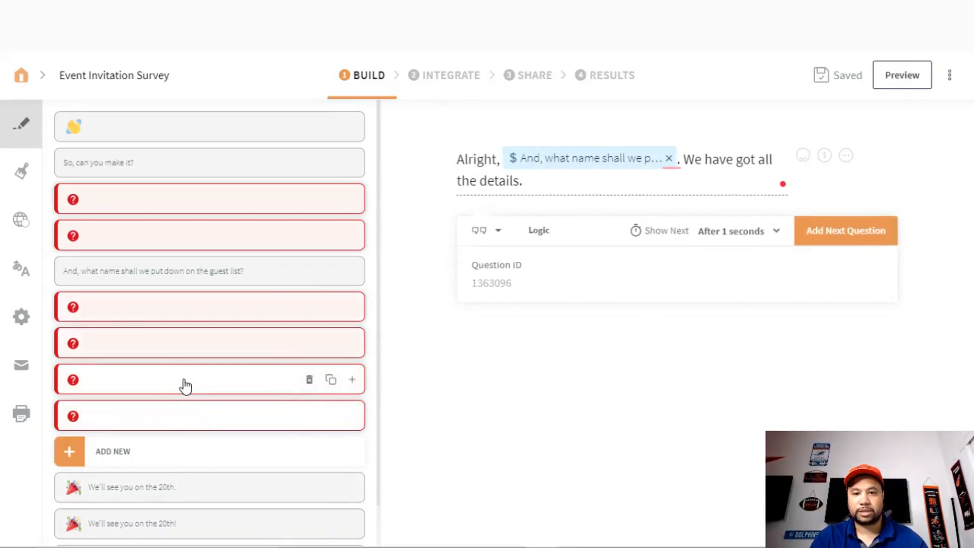
{"action": "left_click", "coordinate": [182, 383]}
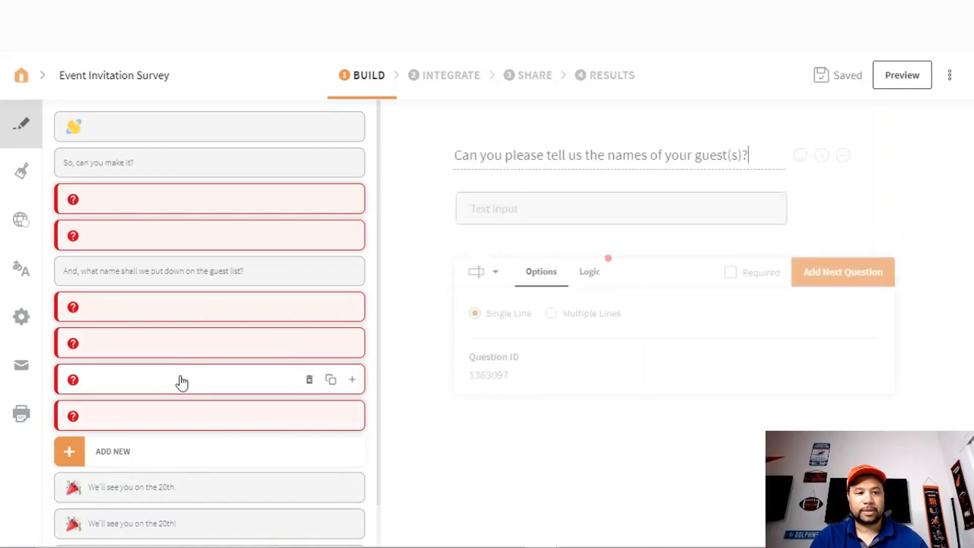
{"action": "left_click", "coordinate": [171, 347]}
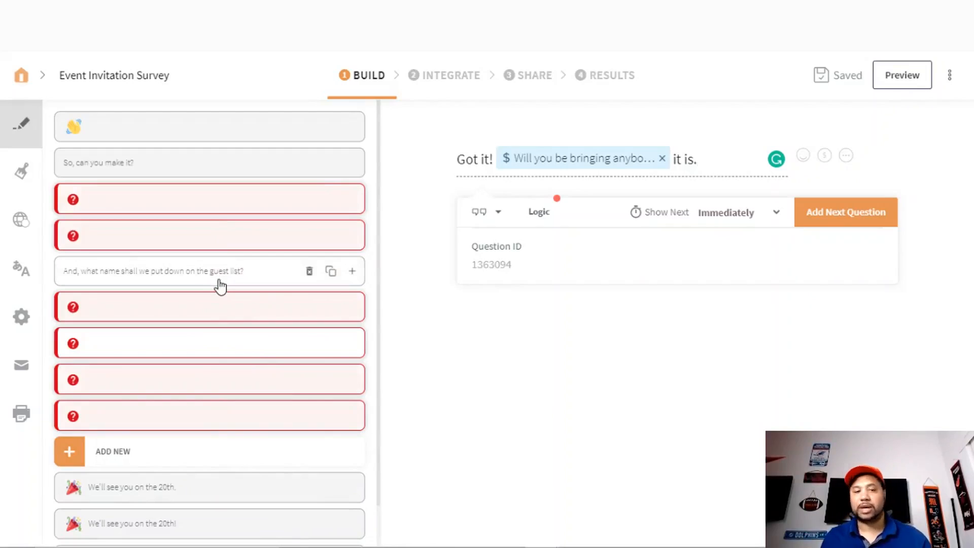
Step: Open the survey's design customization and browse the available avatars
{"action": "left_click", "coordinate": [23, 176]}
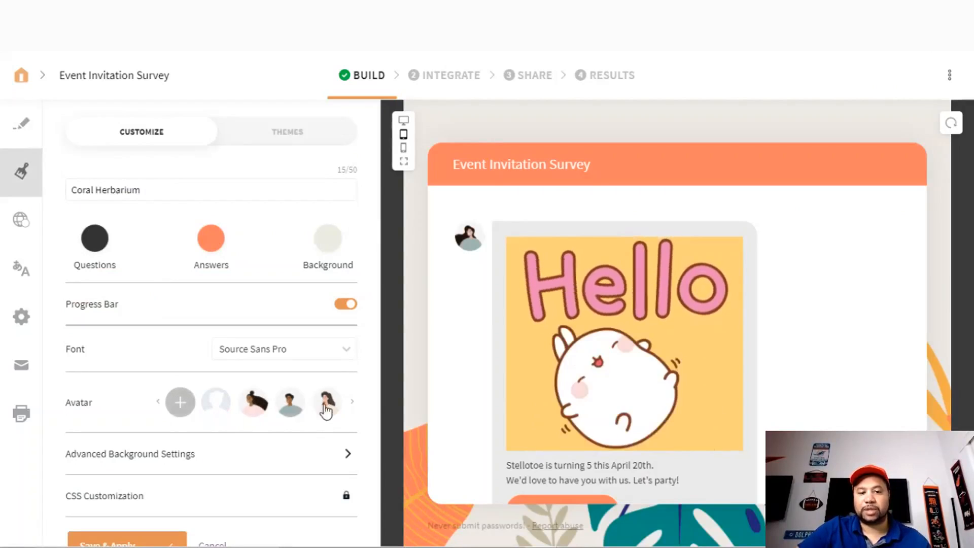
{"action": "left_click", "coordinate": [353, 404]}
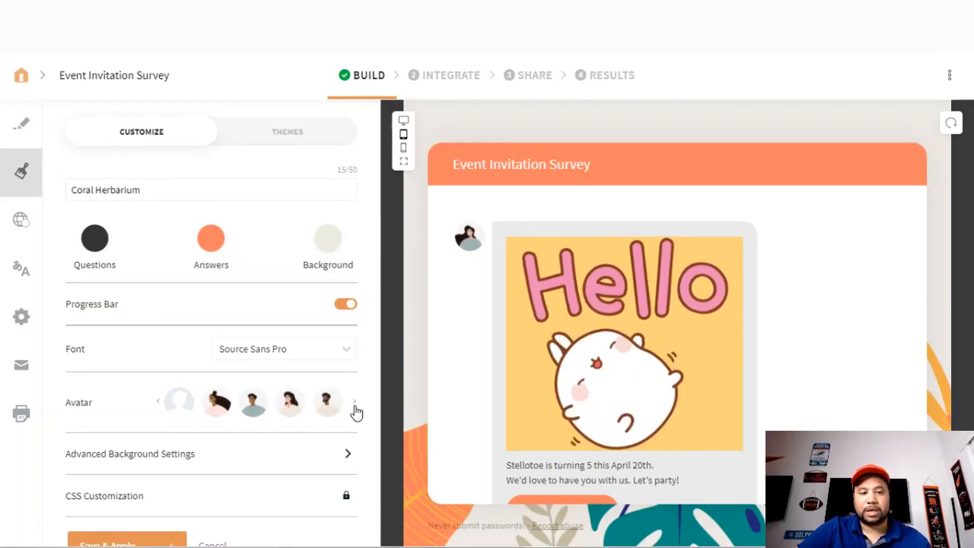
{"action": "left_click", "coordinate": [354, 405]}
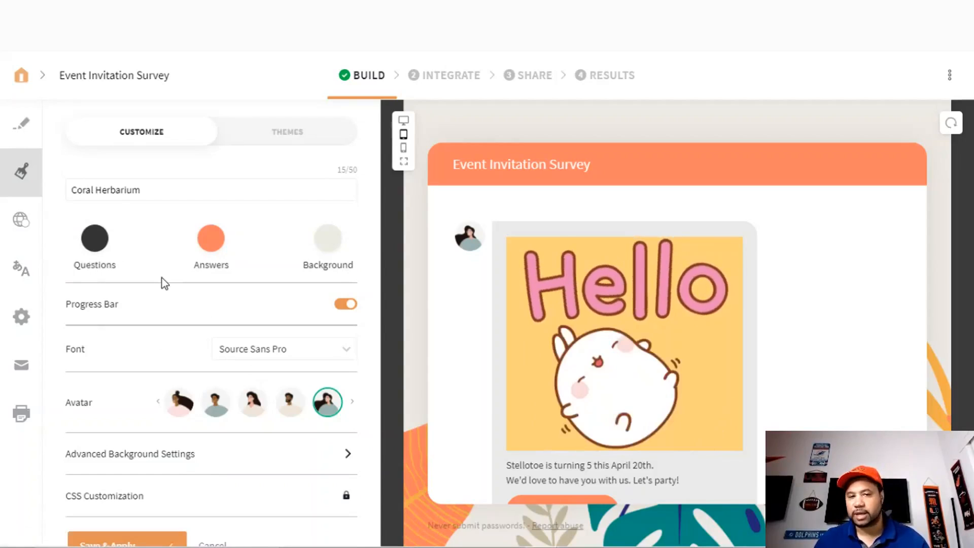
Step: Try the Default Theme on the survey and replace it with the Teal Sea theme
{"action": "left_click", "coordinate": [280, 136]}
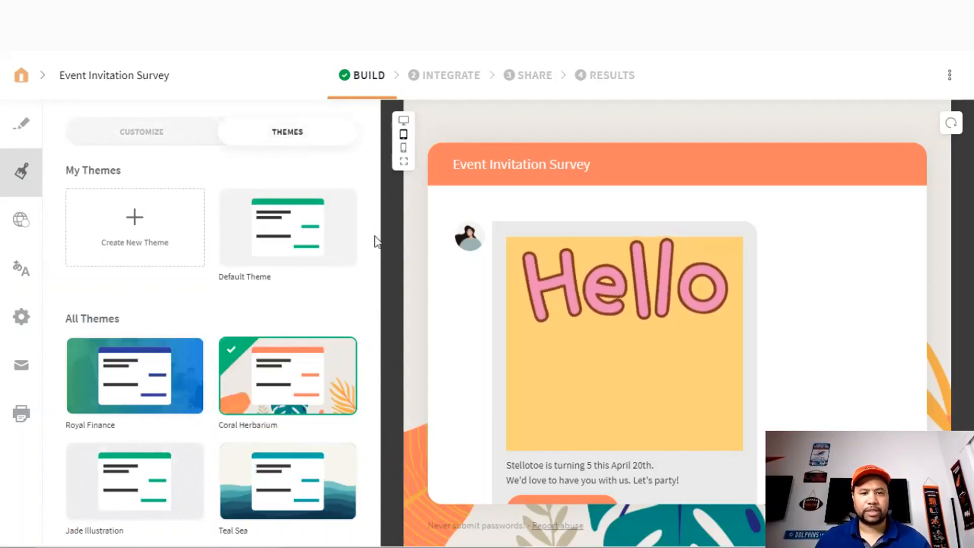
{"action": "mouse_move", "coordinate": [132, 494]}
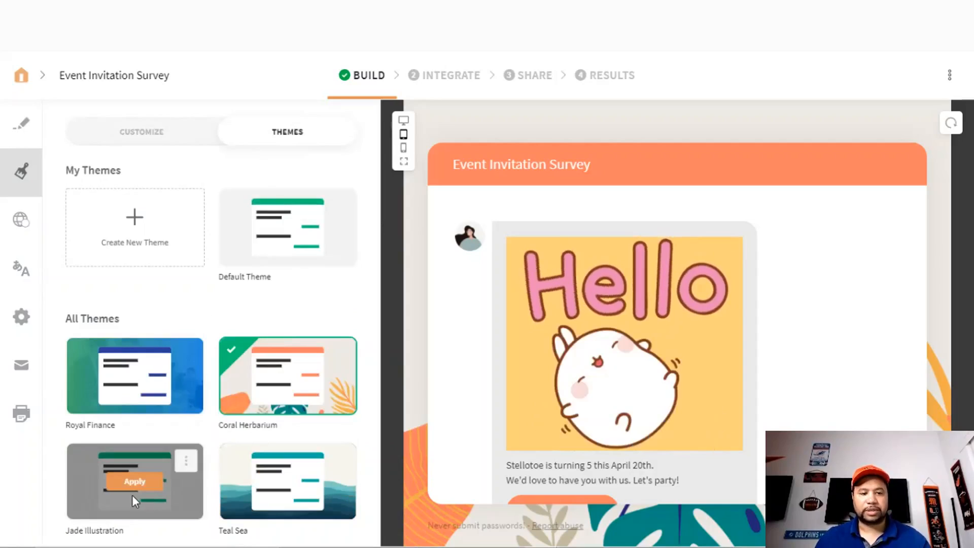
{"action": "mouse_move", "coordinate": [274, 262]}
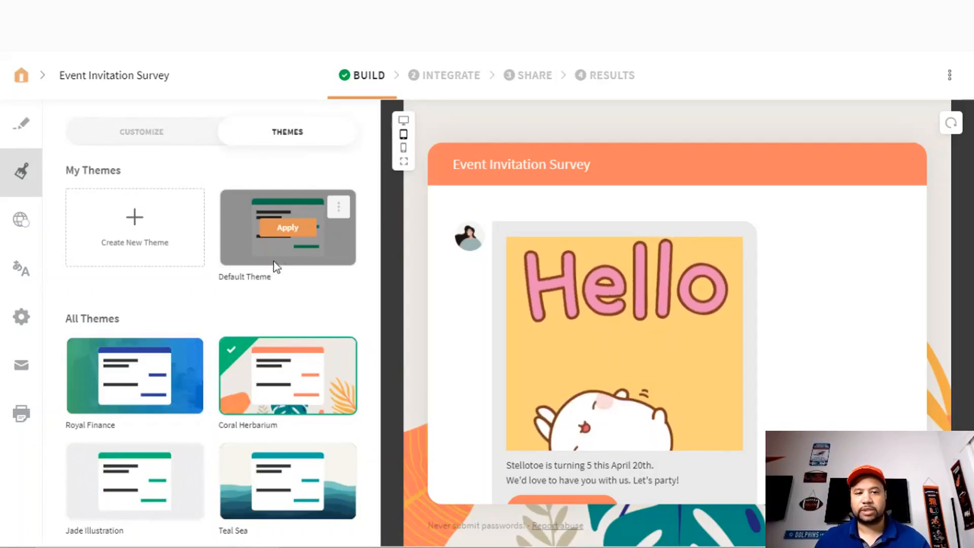
{"action": "left_click", "coordinate": [286, 235]}
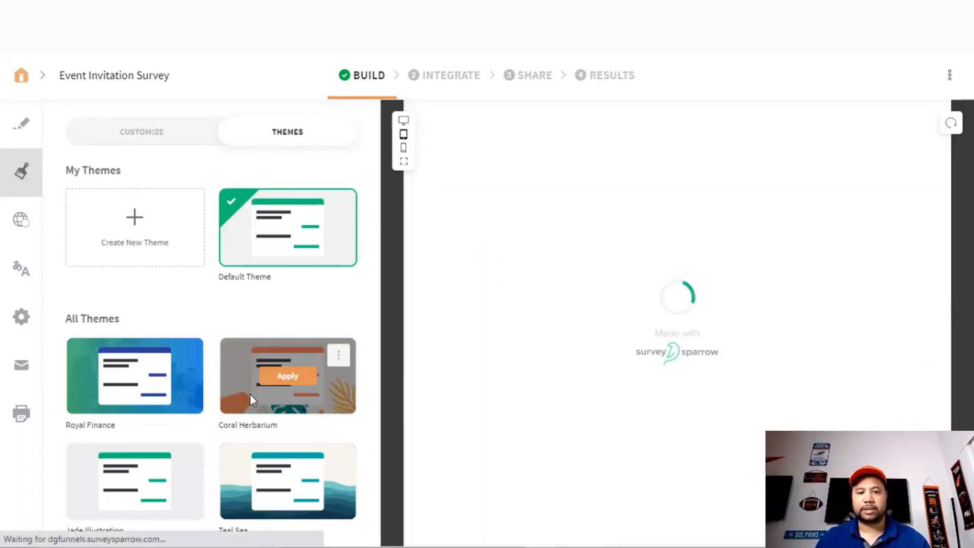
{"action": "mouse_move", "coordinate": [294, 209]}
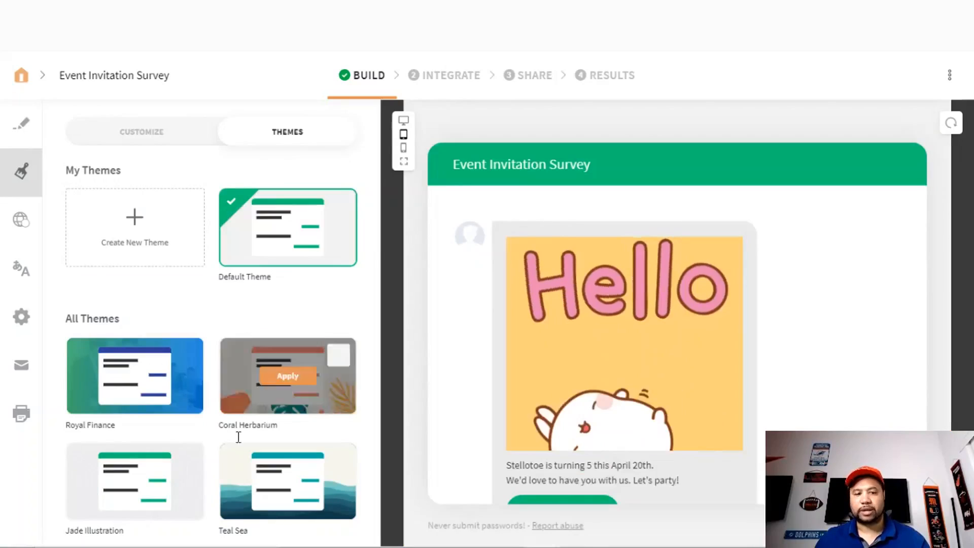
{"action": "left_click", "coordinate": [278, 483]}
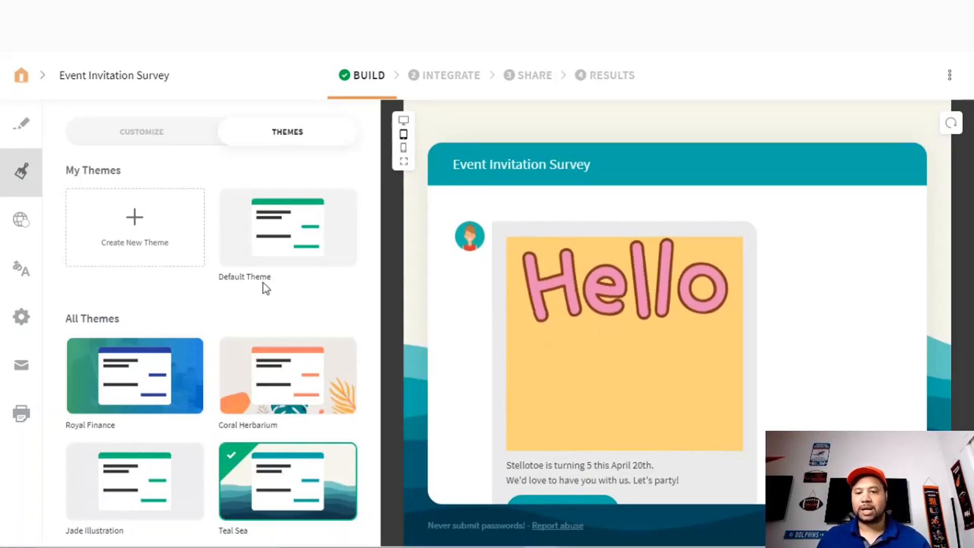
{"action": "left_click", "coordinate": [148, 132]}
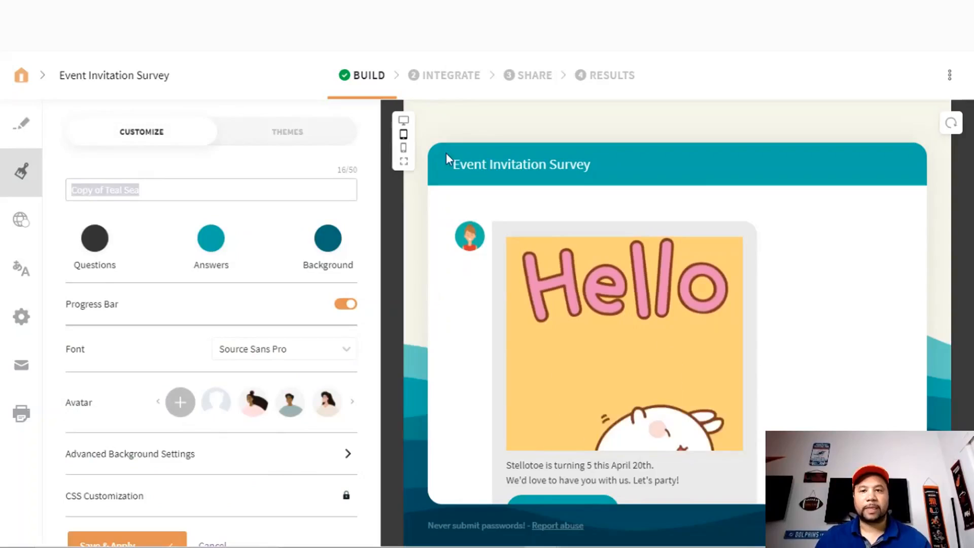
Step: Examine the list of app integrations available for the survey
{"action": "left_click", "coordinate": [439, 80]}
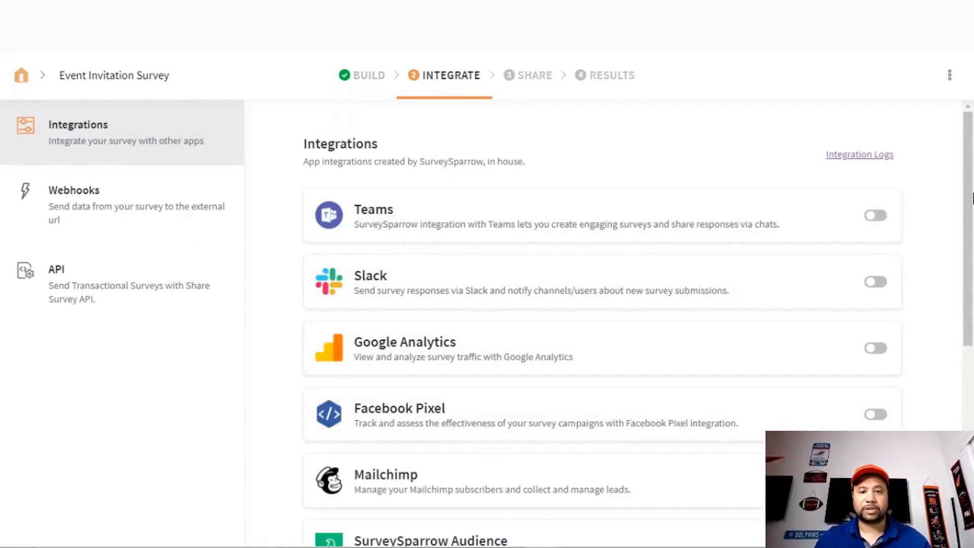
{"action": "left_click_drag", "start_coordinate": [935, 219], "coordinate": [316, 202]}
{"action": "scroll", "coordinate": [967, 229], "scroll_direction": "down", "scroll_amount": 4}
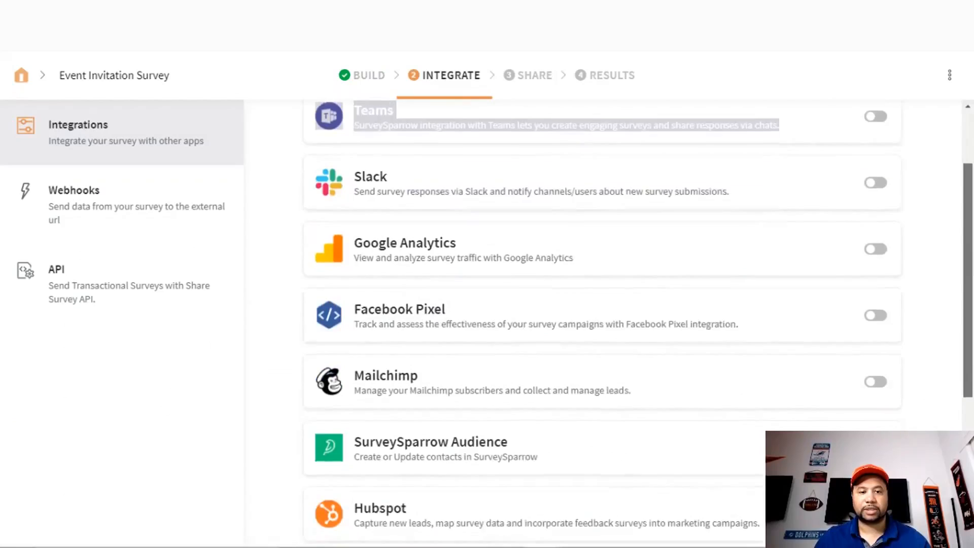
{"action": "scroll", "coordinate": [965, 393], "scroll_direction": "down", "scroll_amount": 2}
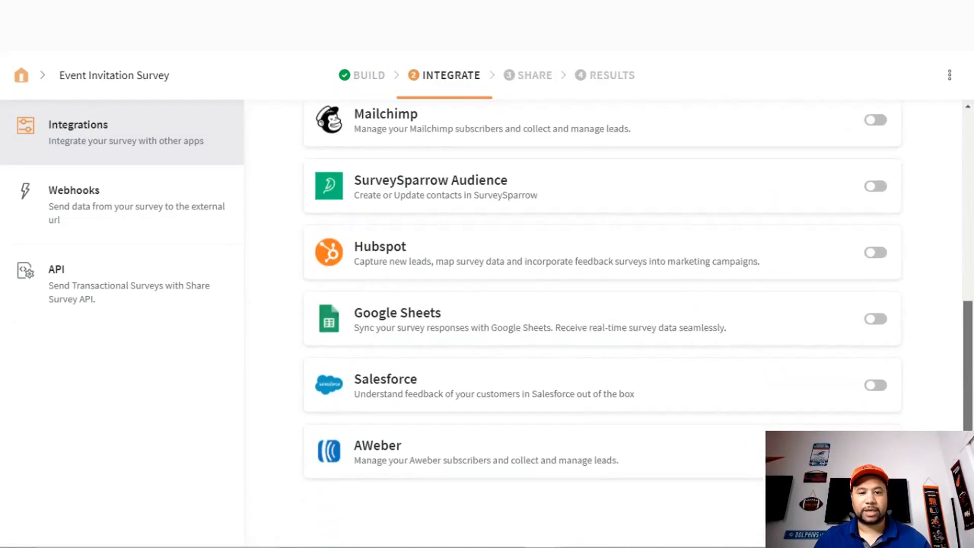
{"action": "scroll", "coordinate": [965, 393], "scroll_direction": "up", "scroll_amount": 1}
{"action": "left_click_drag", "start_coordinate": [965, 393], "coordinate": [956, 244]}
{"action": "scroll", "coordinate": [951, 231], "scroll_direction": "down", "scroll_amount": 3}
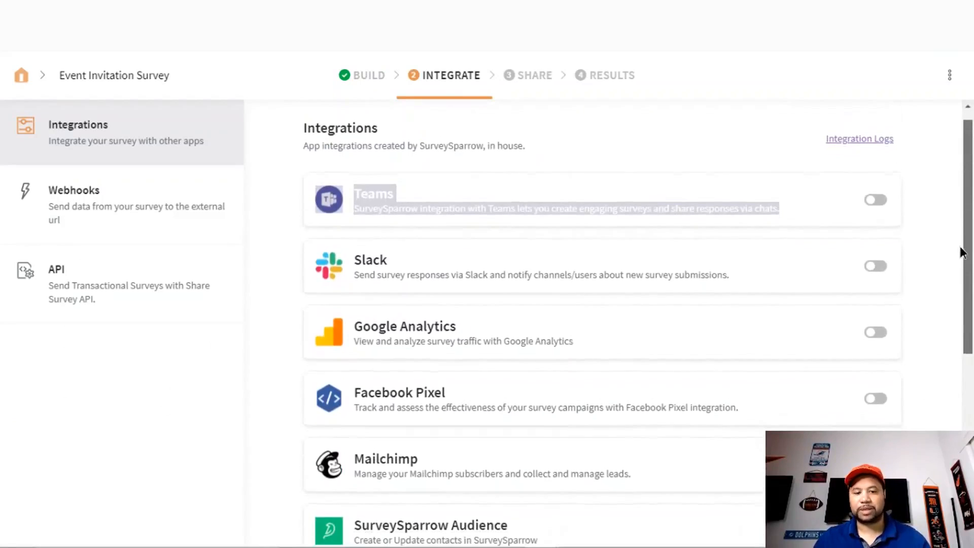
{"action": "scroll", "coordinate": [958, 227], "scroll_direction": "down", "scroll_amount": 3}
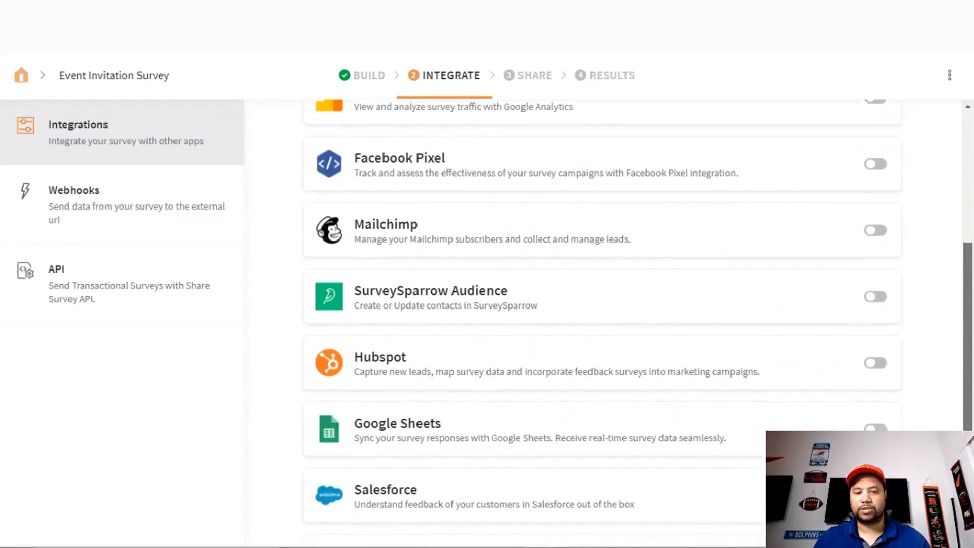
{"action": "scroll", "coordinate": [958, 226], "scroll_direction": "up", "scroll_amount": 6}
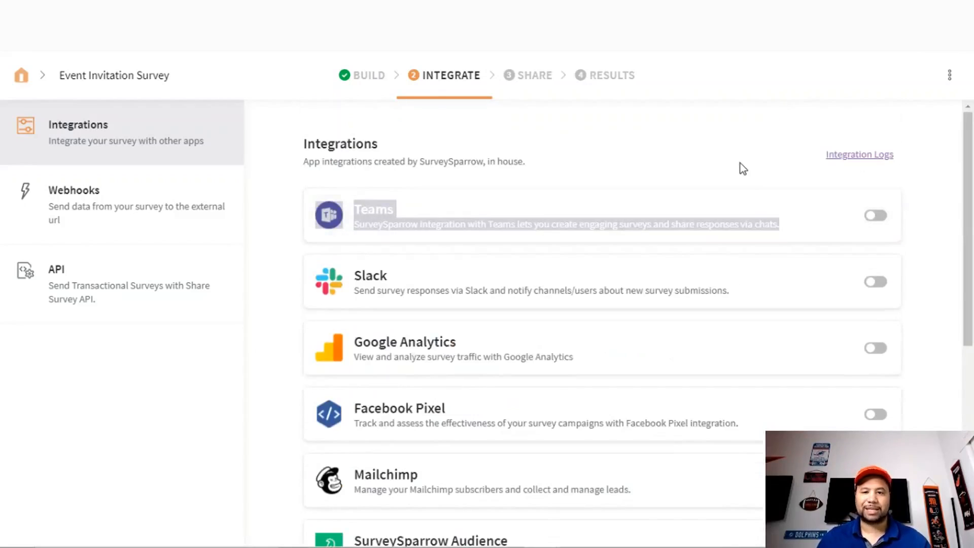
{"action": "left_click", "coordinate": [721, 146]}
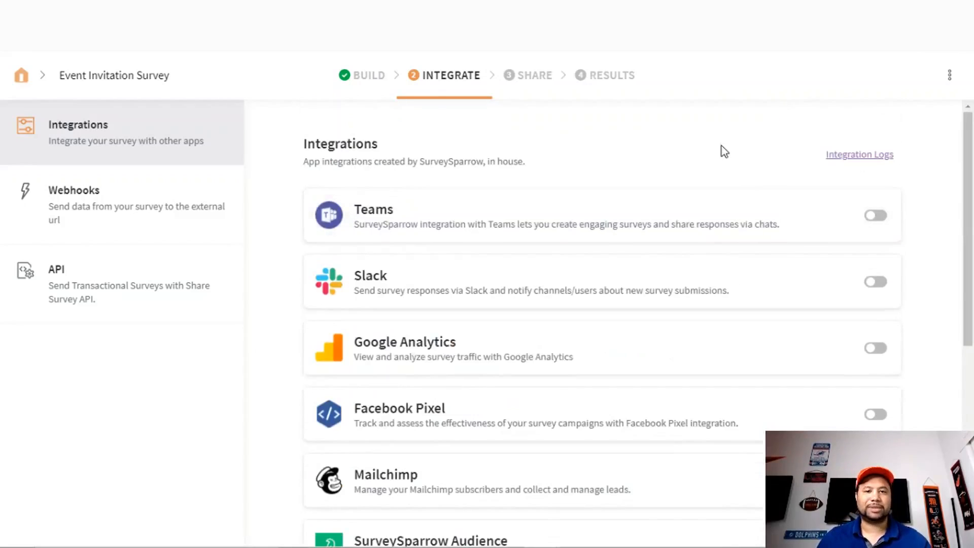
Step: Open the survey's sharing page and look through the available share channels
{"action": "left_click", "coordinate": [531, 79]}
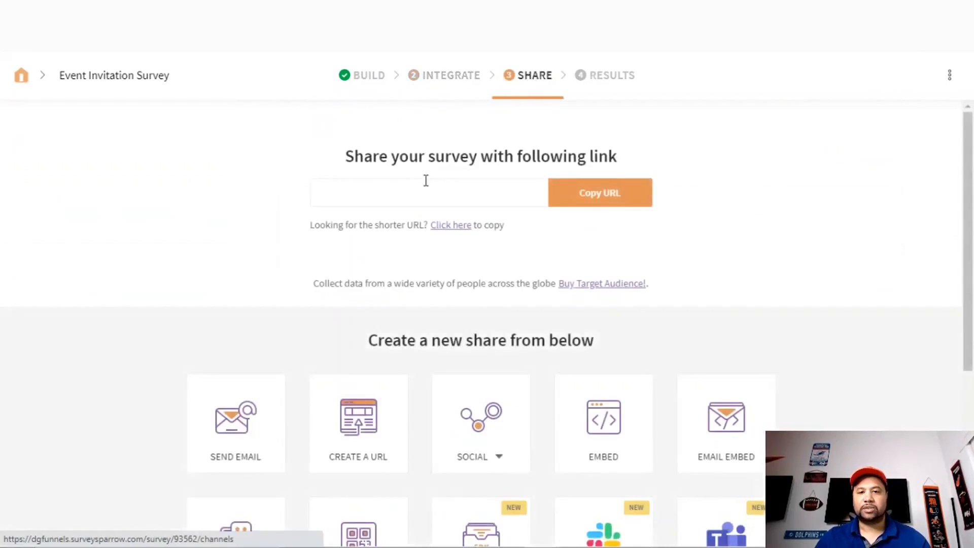
{"action": "left_click_drag", "start_coordinate": [969, 205], "coordinate": [969, 267]}
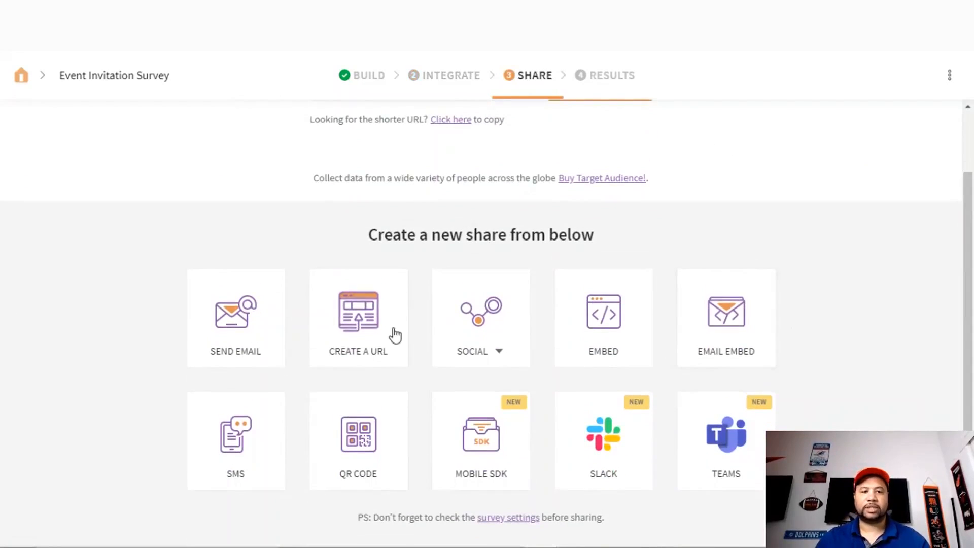